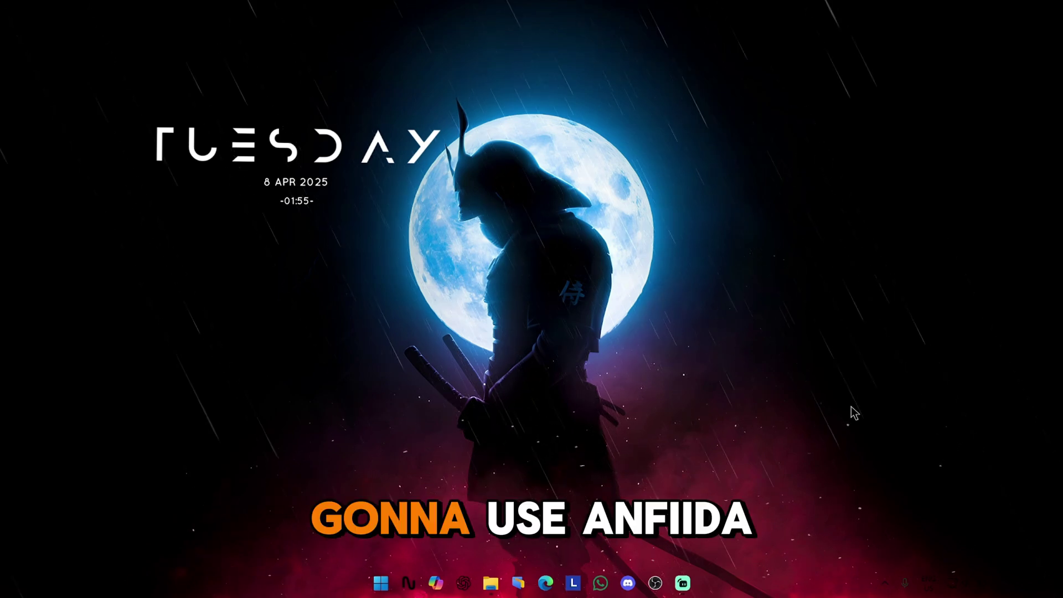
- Open NVIDIA Control Panel from the tray, maximize it, and view the Manage Display mode page
left_click(884, 582)
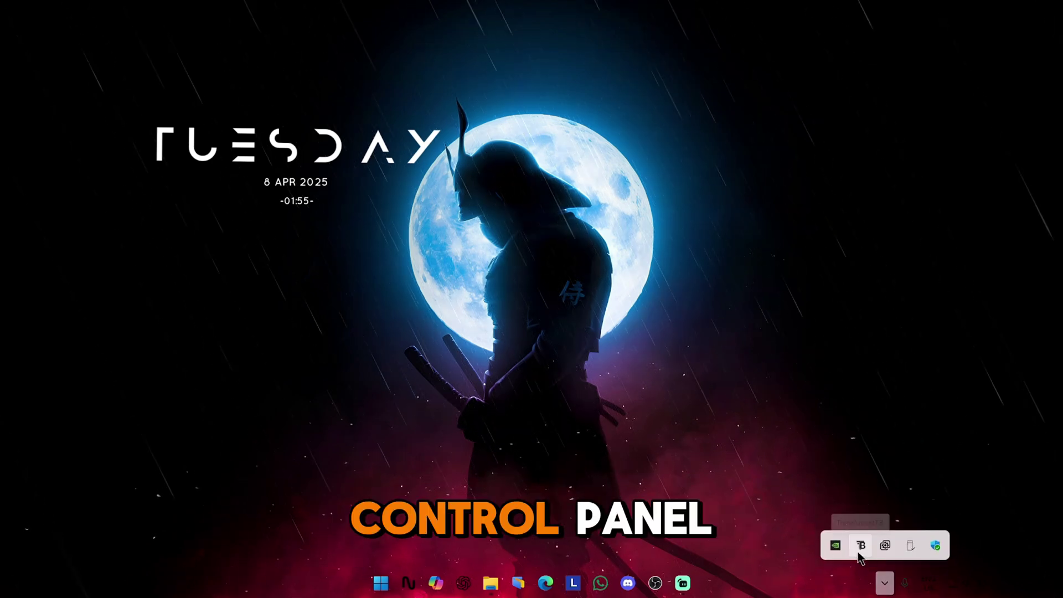
right_click(834, 545)
left_click(886, 516)
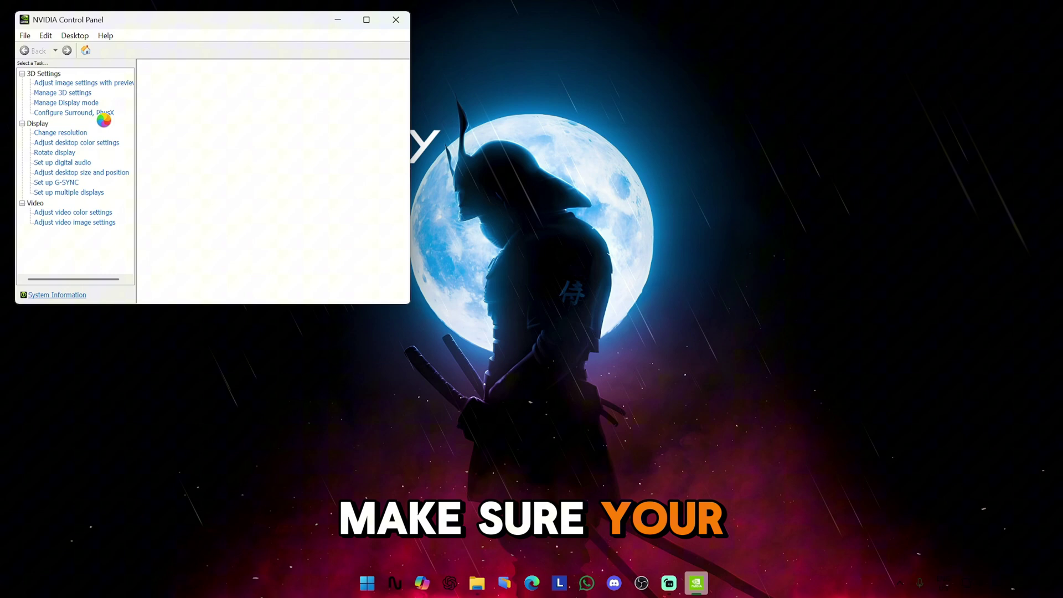
left_click(367, 20)
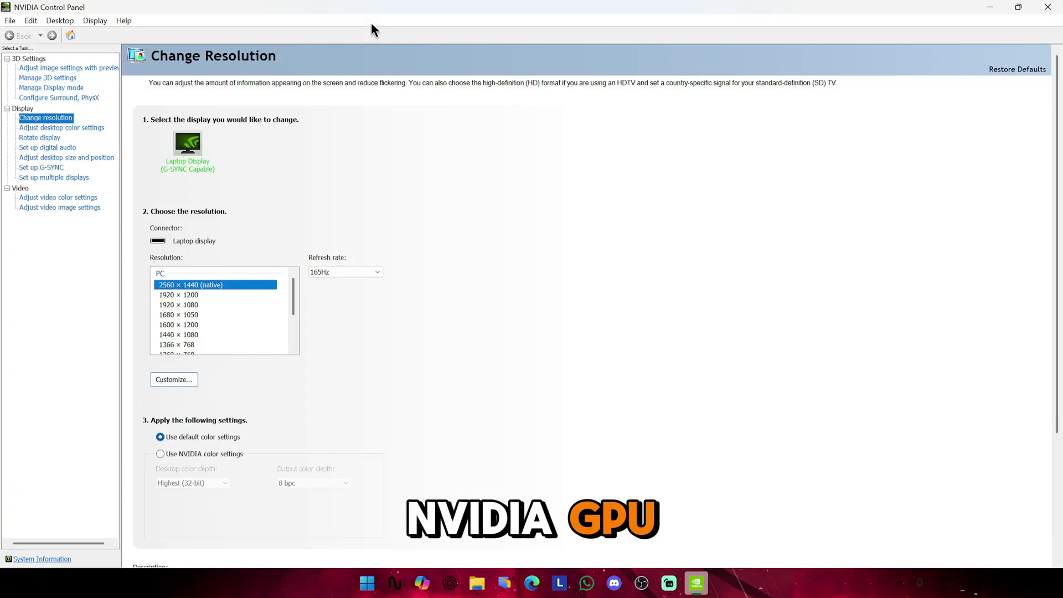
left_click(72, 90)
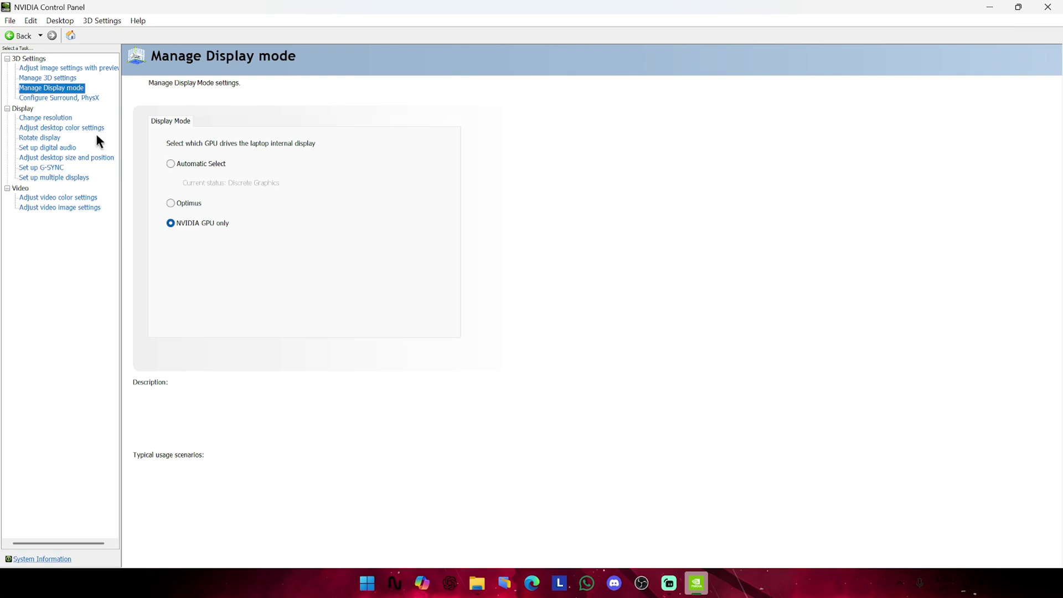
- Start a new custom resolution from Change Resolution and enter 1080 vertical lines
left_click(51, 117)
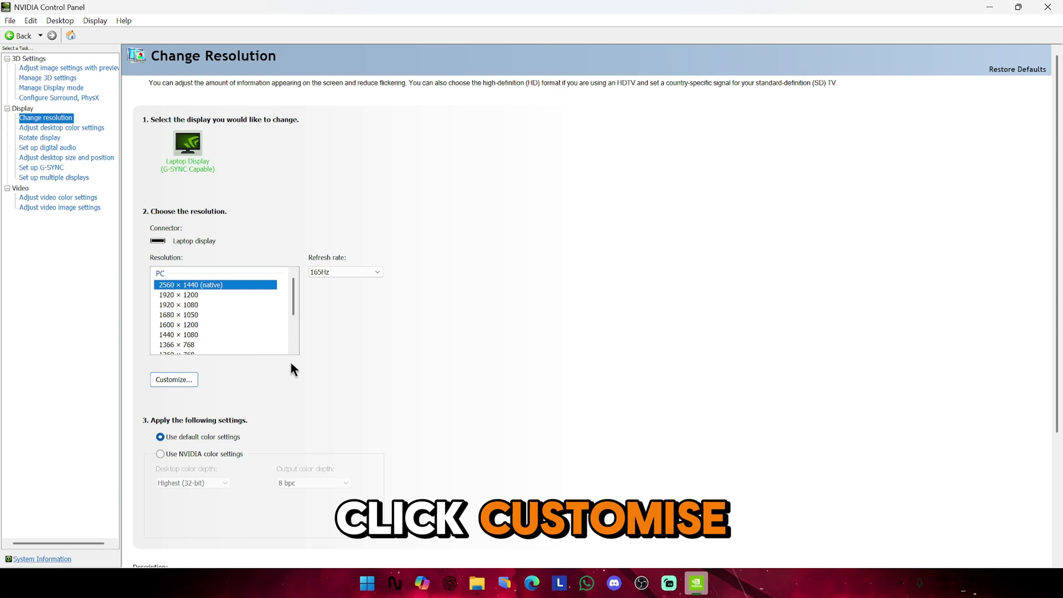
left_click(182, 379)
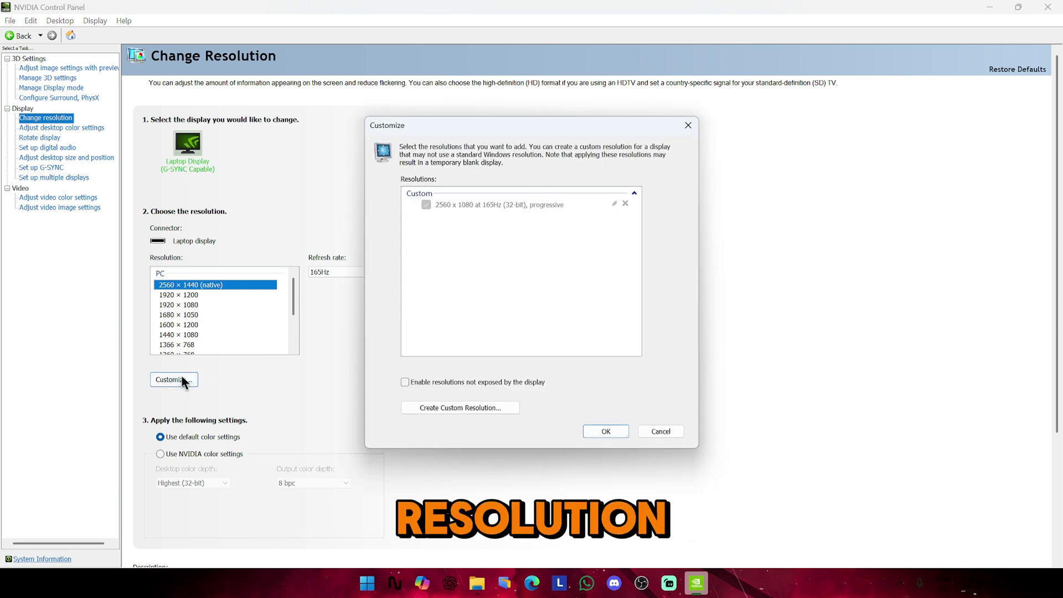
left_click(490, 407)
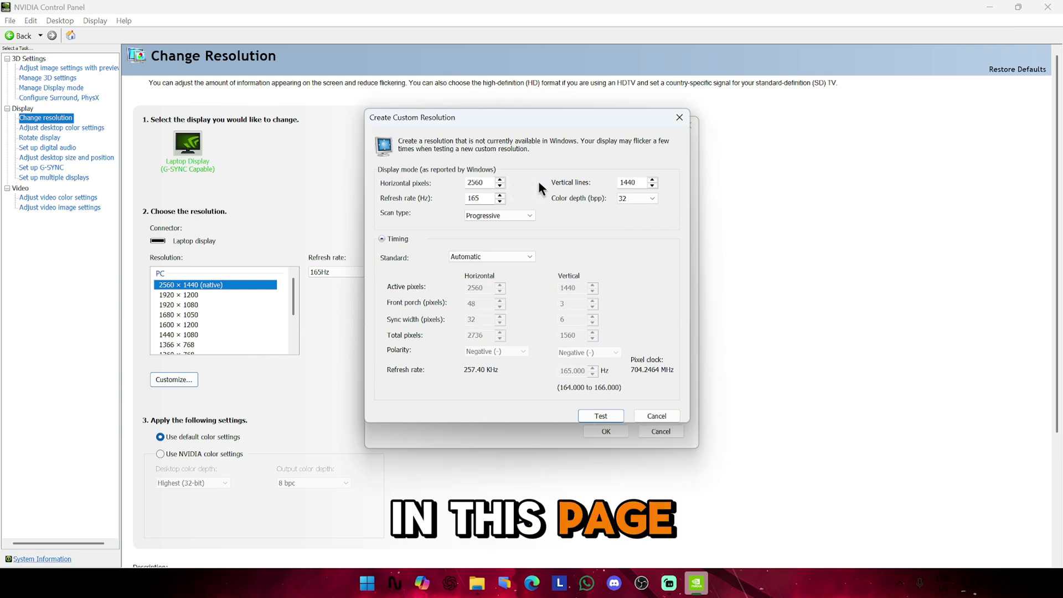
double_click(617, 184)
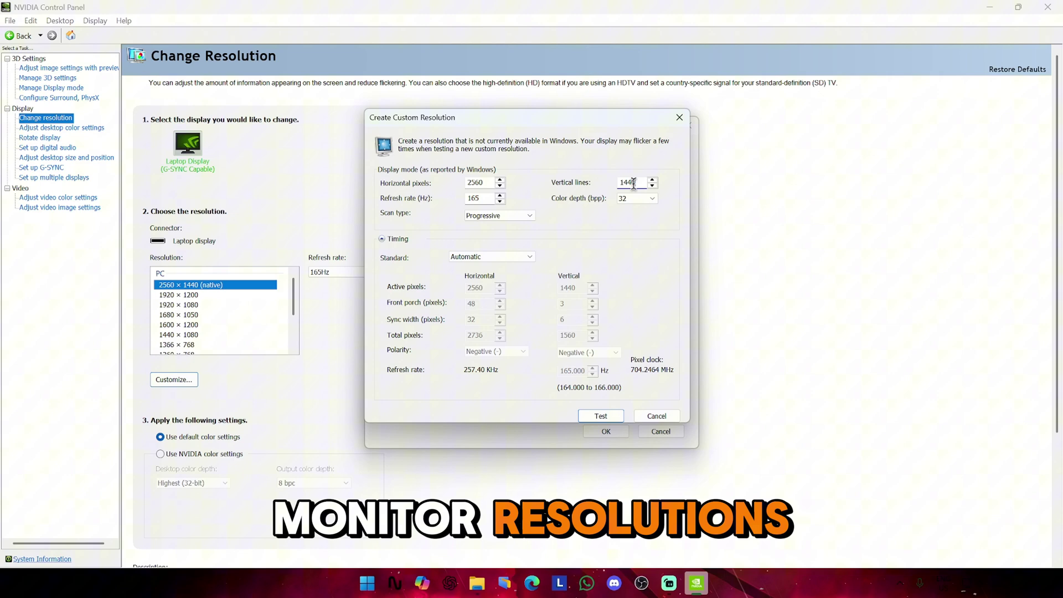
left_click_drag(634, 183, 588, 184)
type("108")
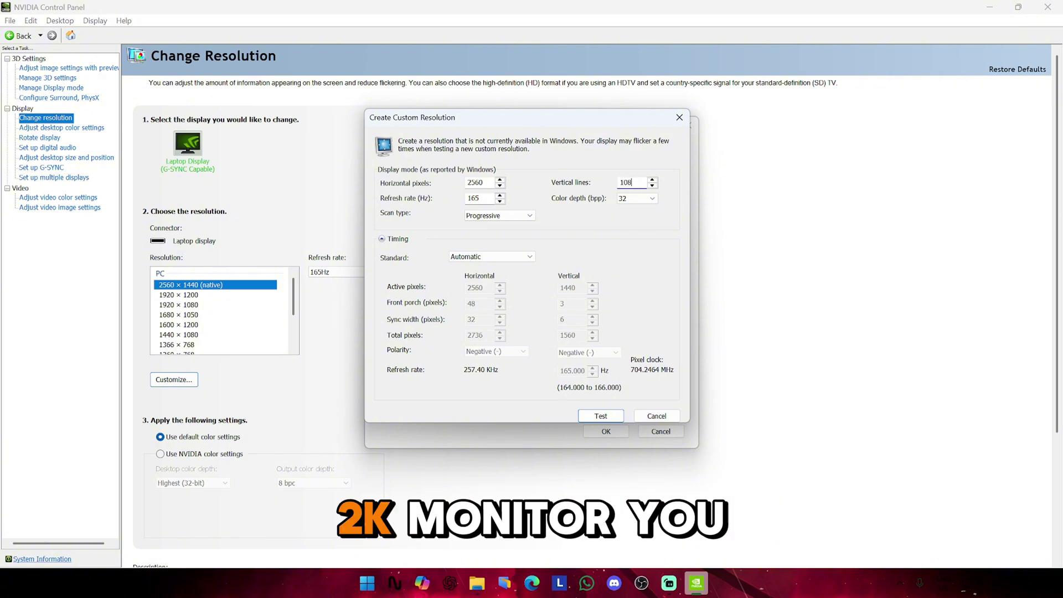
type("0")
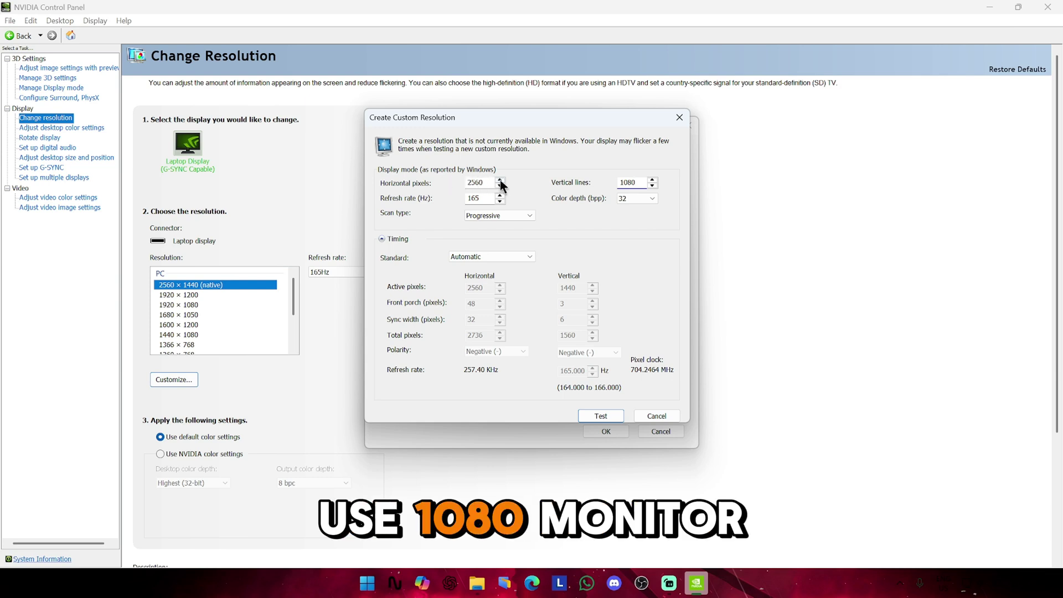
- Correct the vertical lines, test 2560 × 1080 at 165 Hz, dismiss the duplicate warning, and cancel
left_click_drag(638, 180, 599, 177)
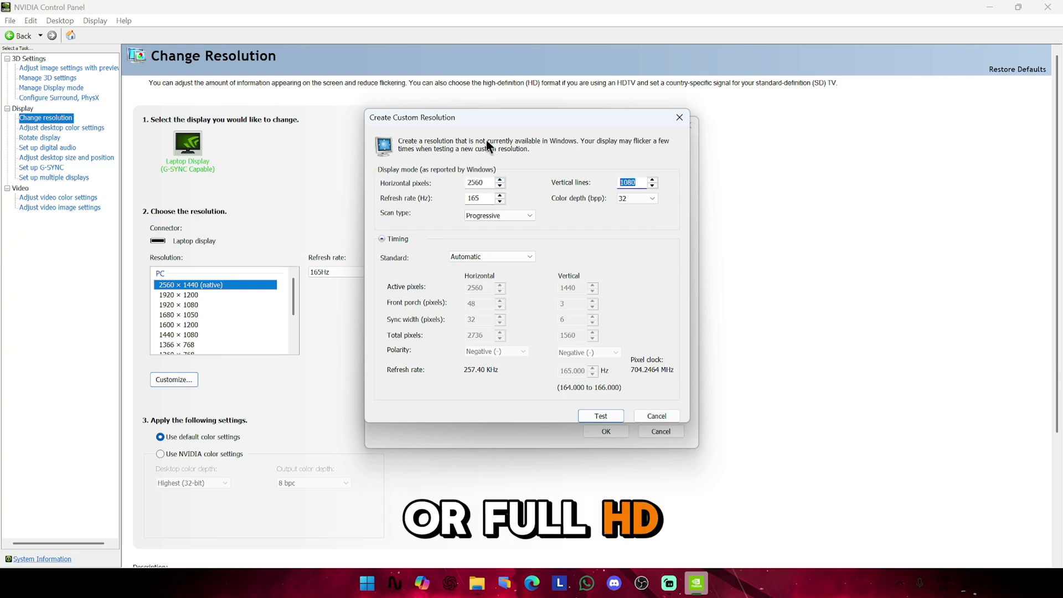
type("7")
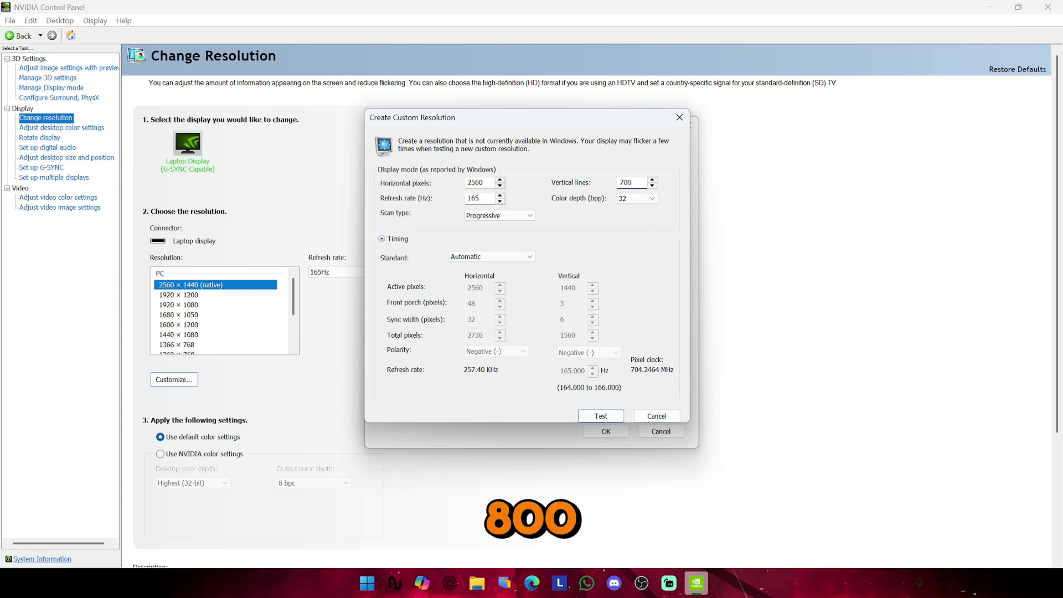
key("BackSpace")
key("BackSpace")
key("BackSpace")
type("800")
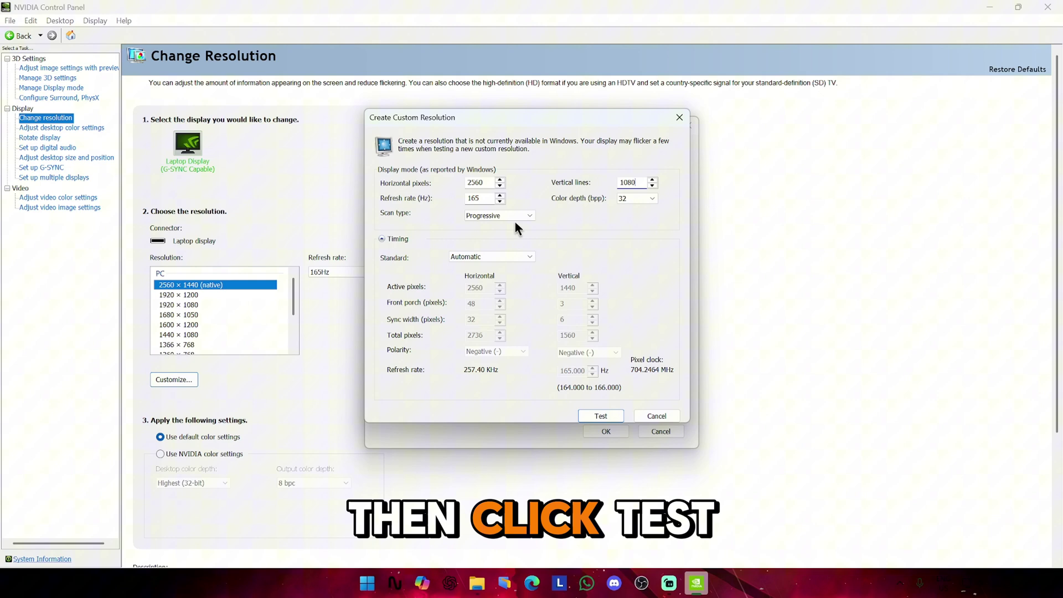
left_click(612, 413)
key("Return")
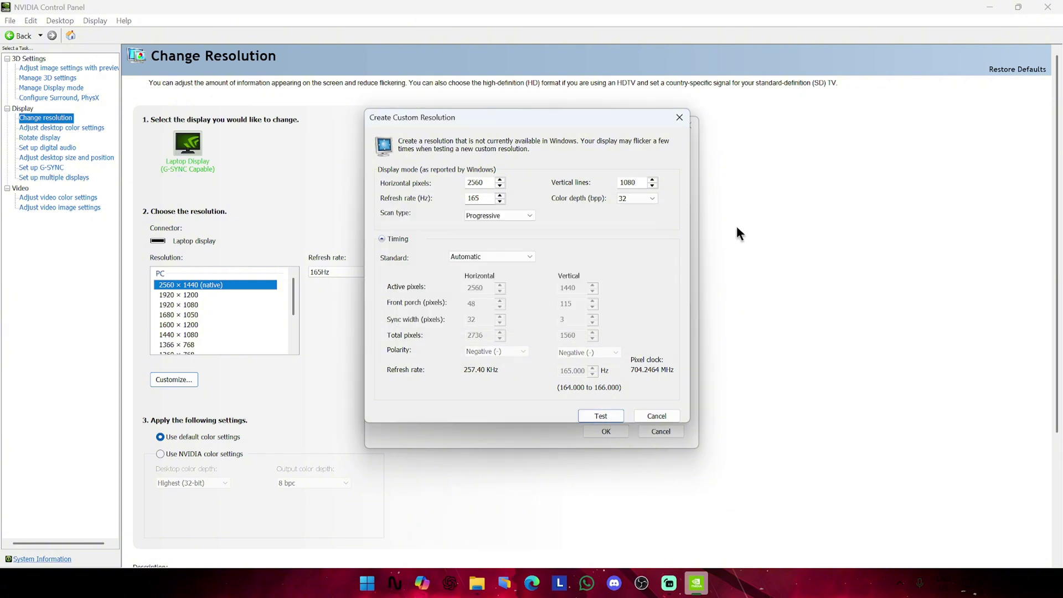
left_click(665, 417)
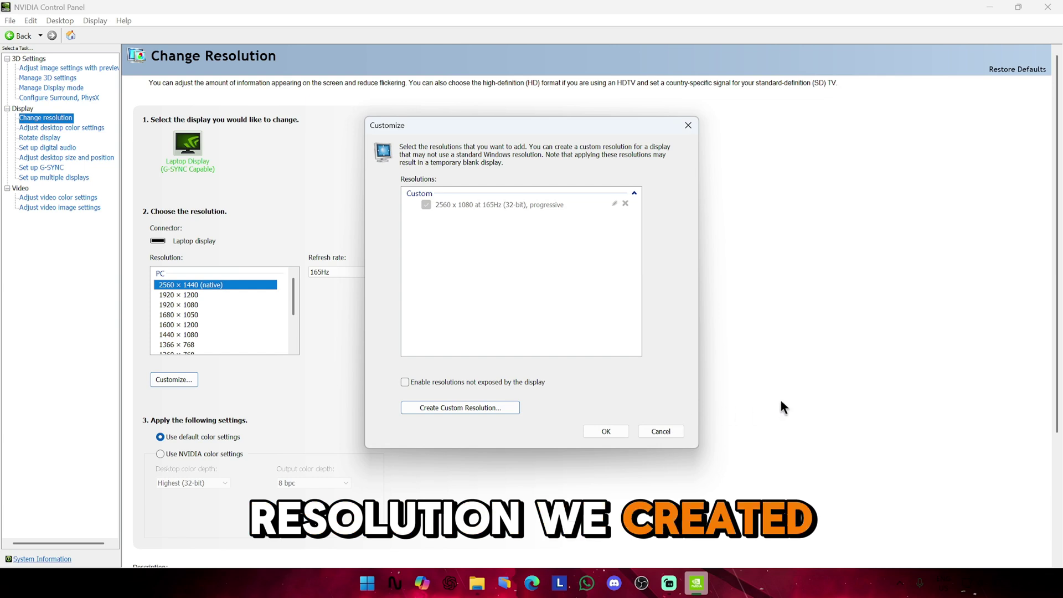
key("Escape")
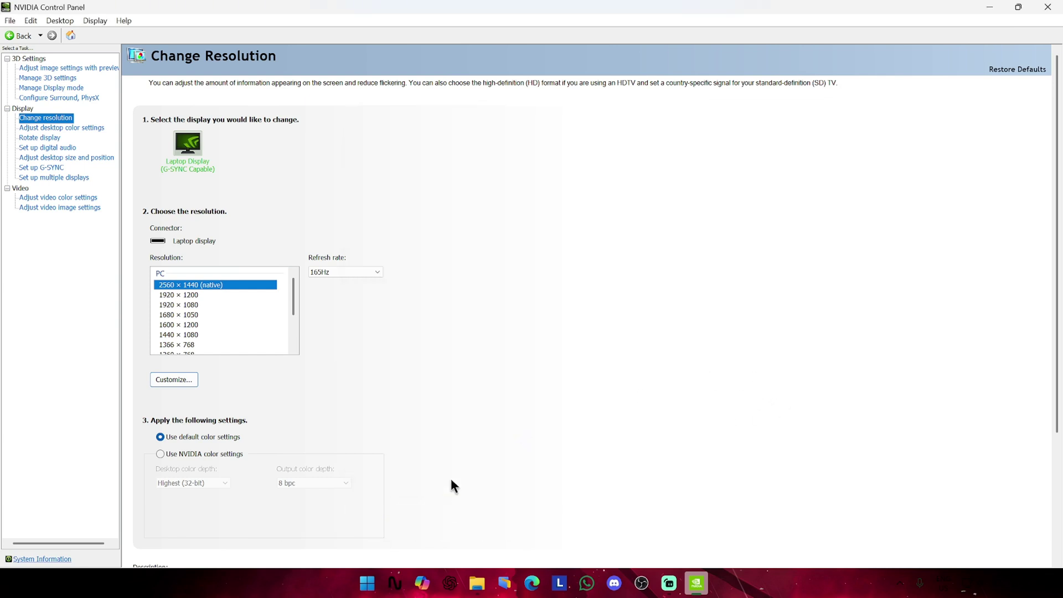
- Launch AlbionLauncher from Start > Games and pick 2560 x 1080 as the Graphics resolution
left_click(367, 583)
left_click(617, 221)
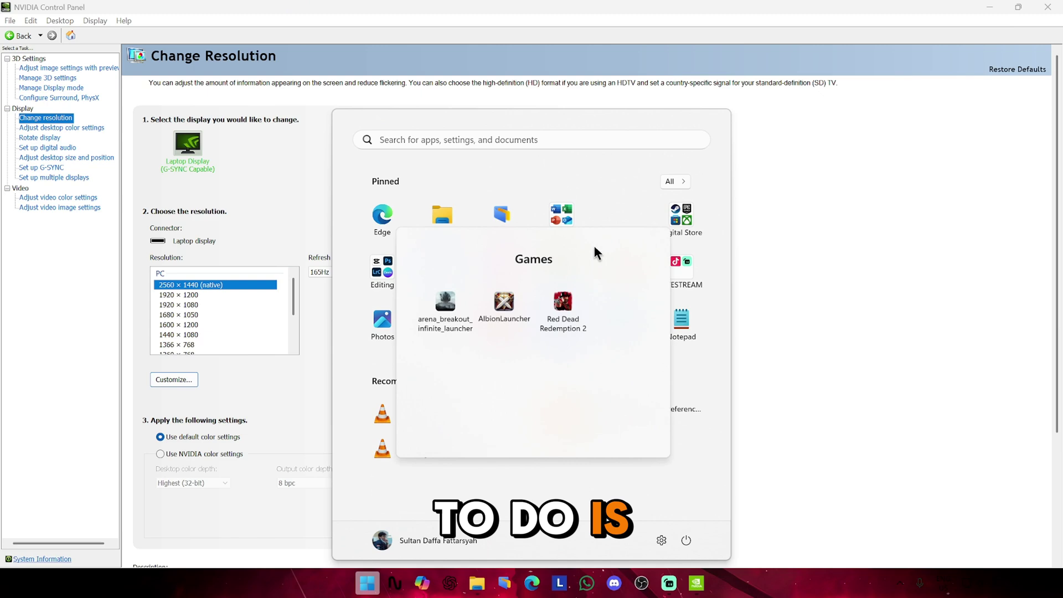
left_click(511, 312)
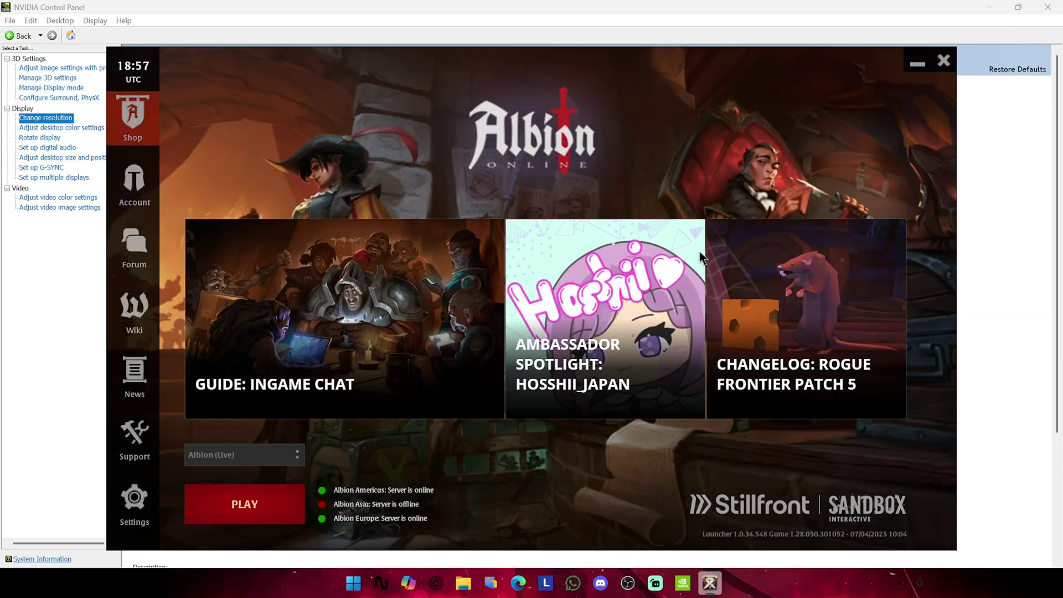
left_click(145, 510)
left_click(330, 224)
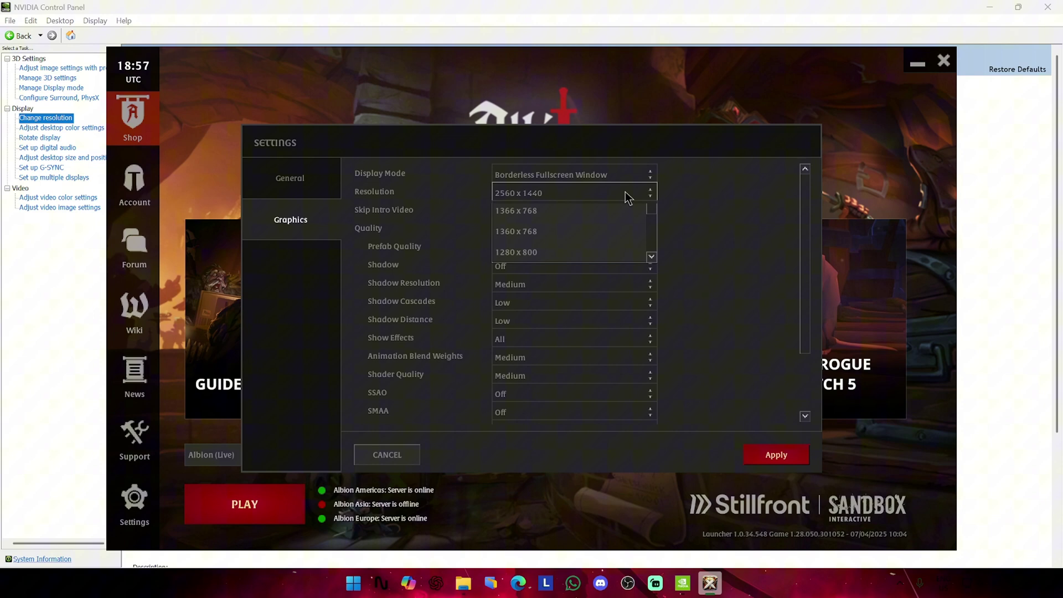
left_click(571, 236)
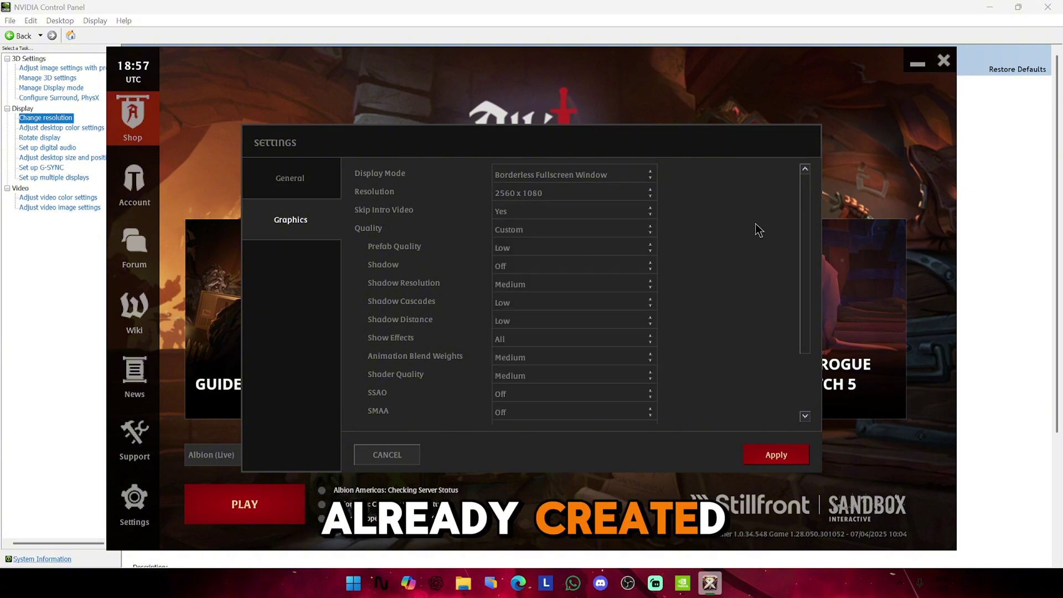
- Apply the launcher graphics settings, then go to the download section of customresolutionutility.net
left_click(785, 456)
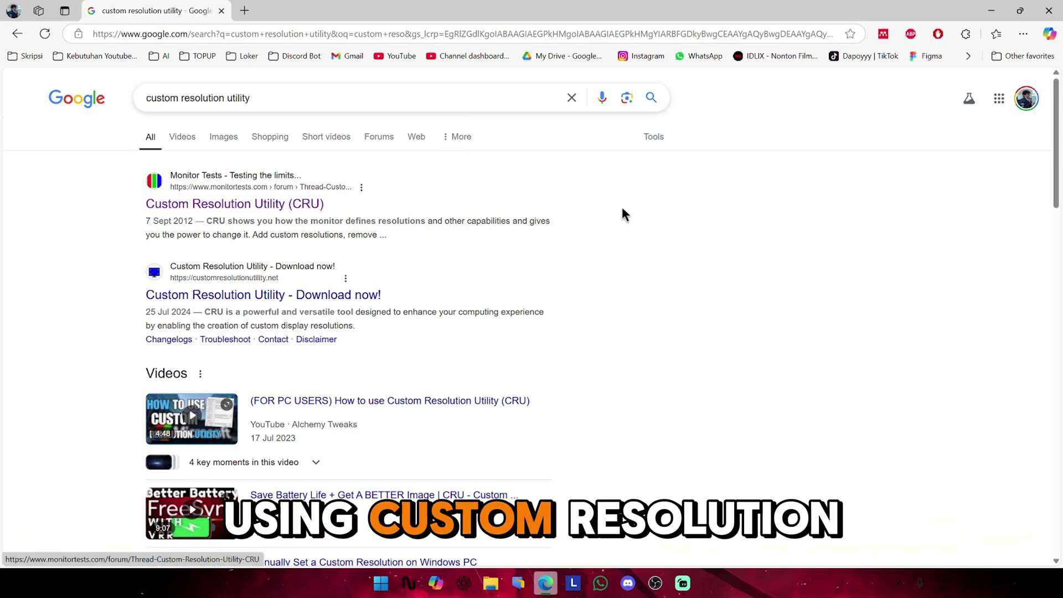
left_click(224, 295)
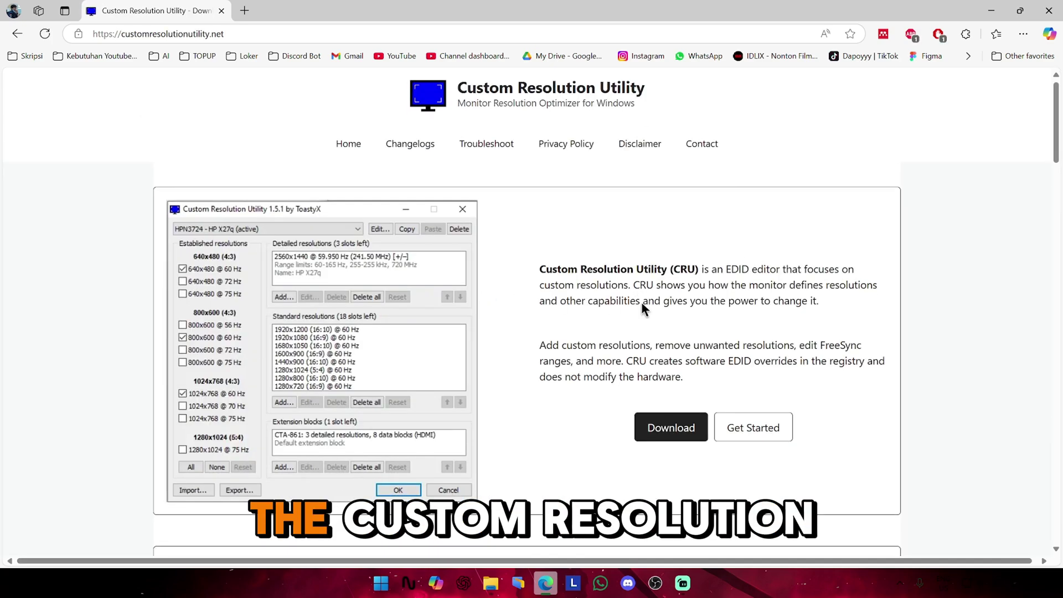
scroll(641, 296, "down", 10)
scroll(645, 295, "up", 10)
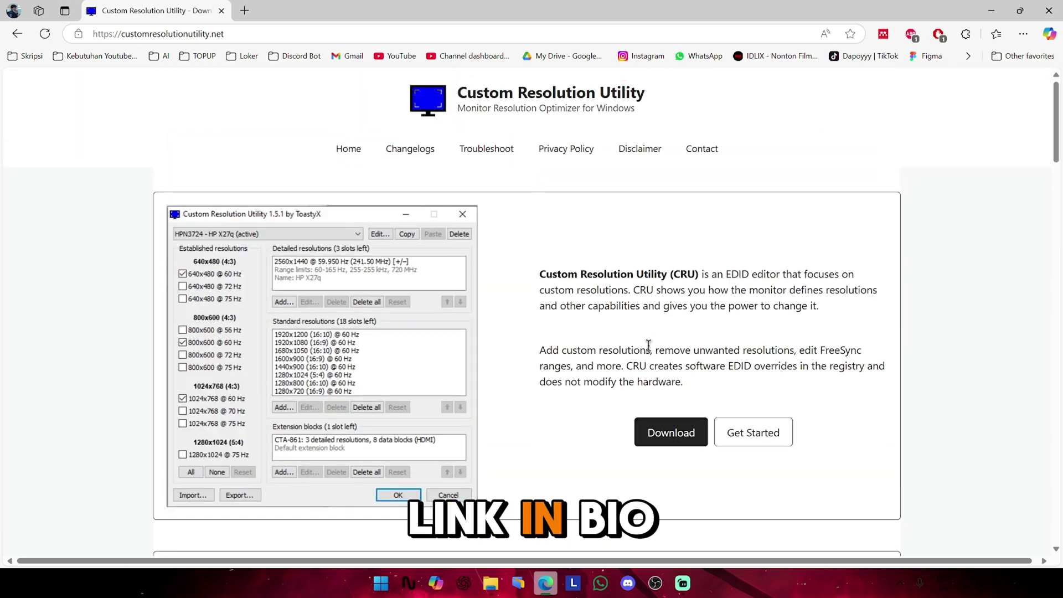
left_click(677, 433)
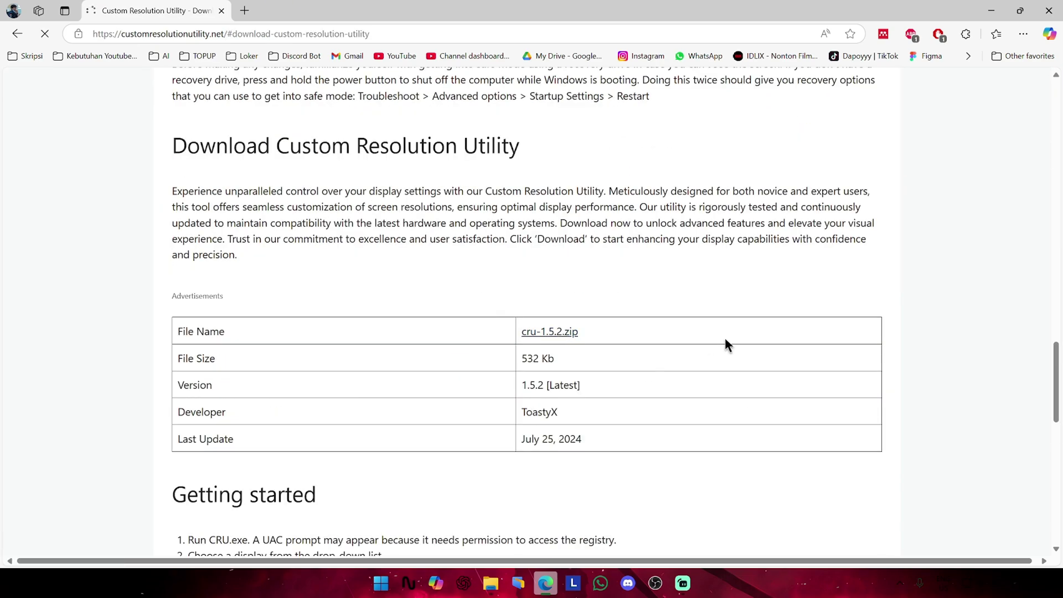
scroll(724, 336, "down", 5)
scroll(725, 344, "up", 10)
- Download cru-1.5.2.zip and quit the IDM download manager from the tray
left_click(703, 221)
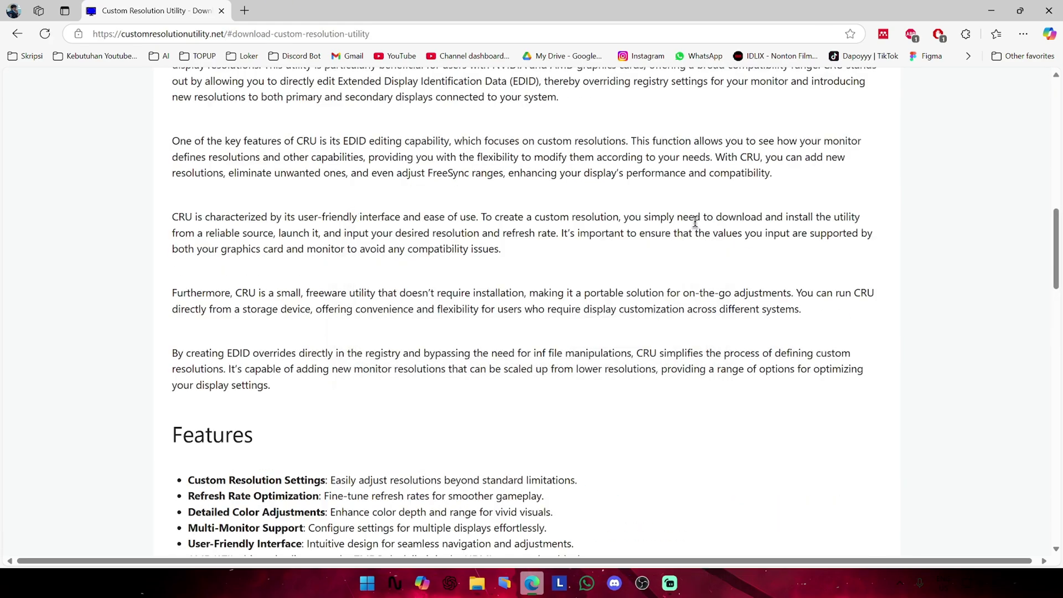
left_click(899, 582)
right_click(875, 520)
left_click(902, 506)
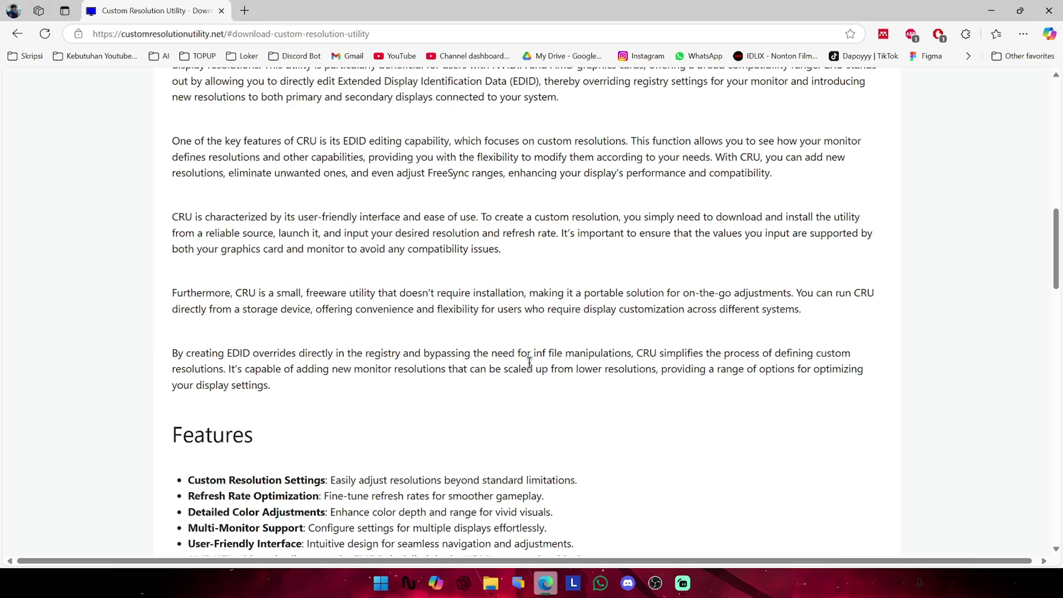
- Launch CRU.exe from the extracted cru-1.5.2 folder
left_click(491, 583)
left_click(75, 208)
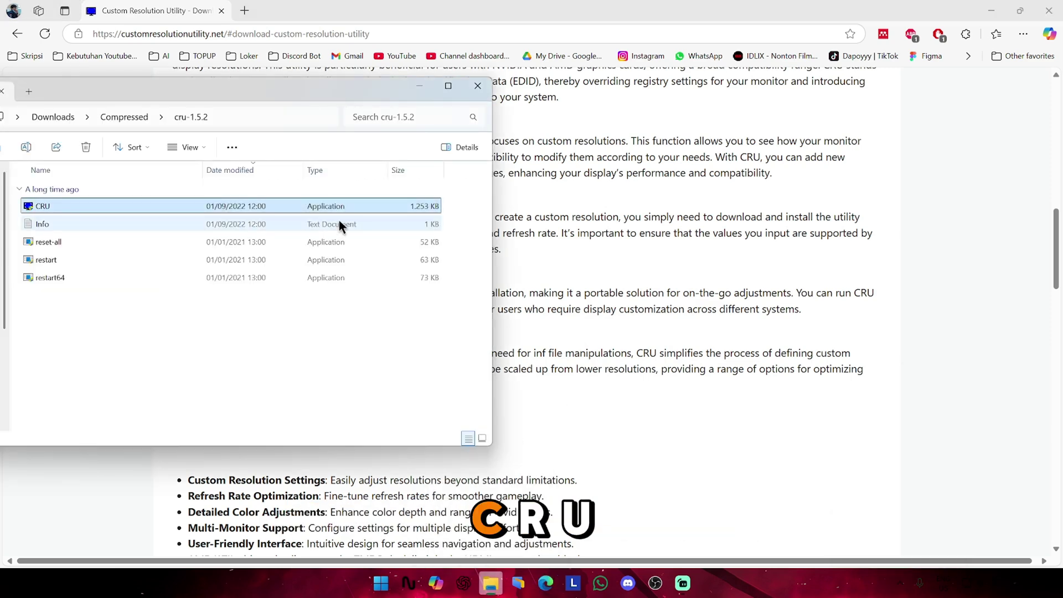
double_click(120, 206)
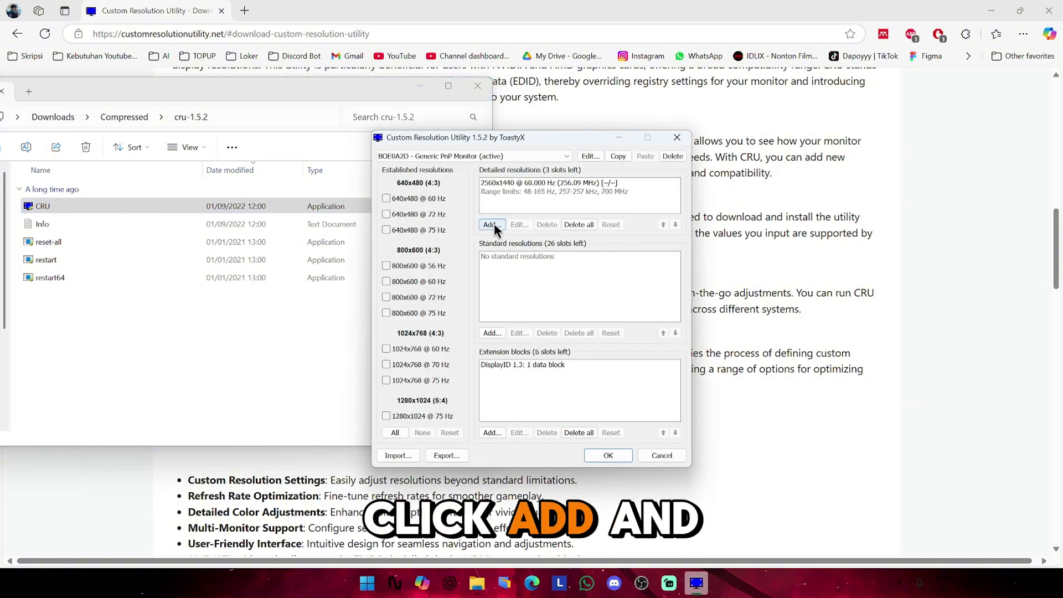
- Add a new detailed resolution and edit its Horizontal and Vertical Active values
left_click(491, 224)
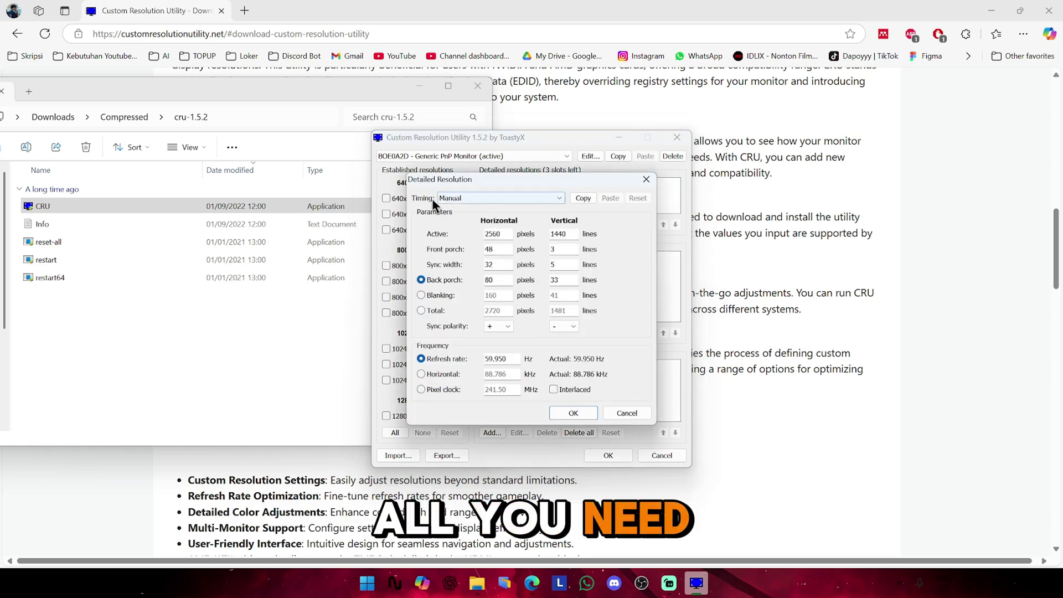
double_click(572, 233)
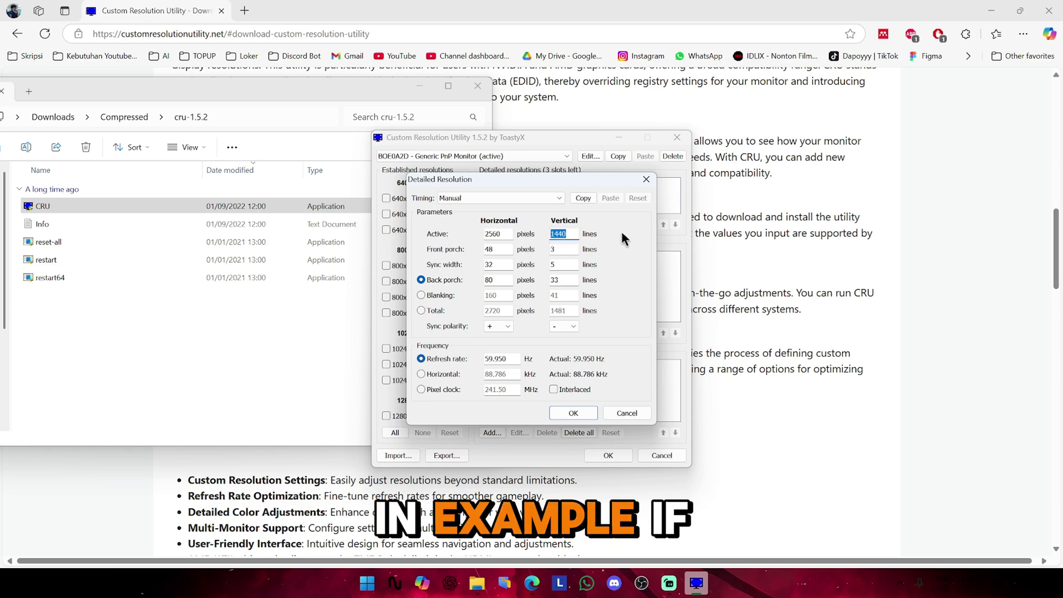
double_click(507, 233)
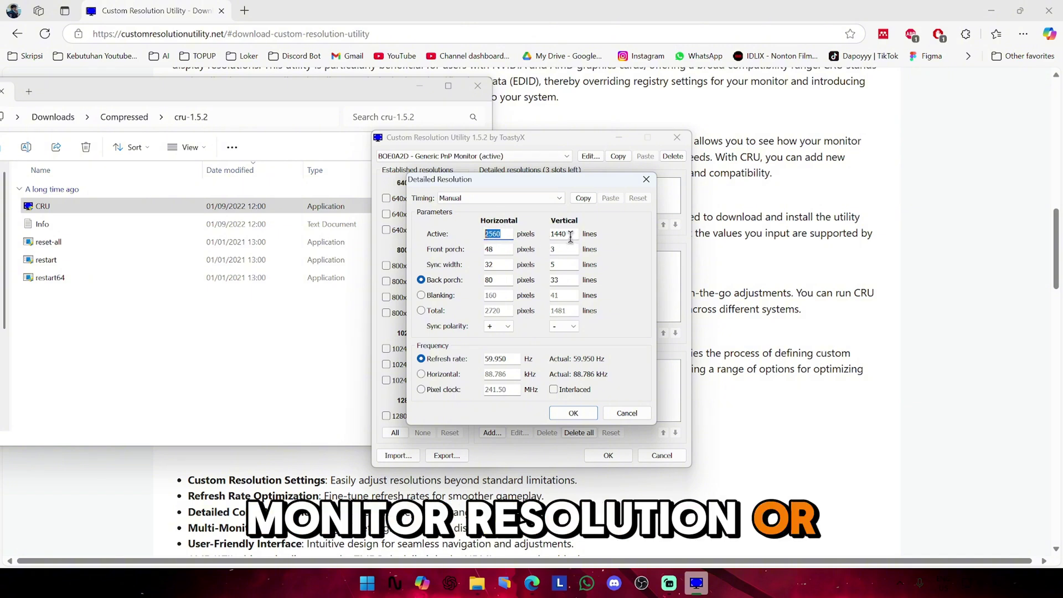
double_click(554, 236)
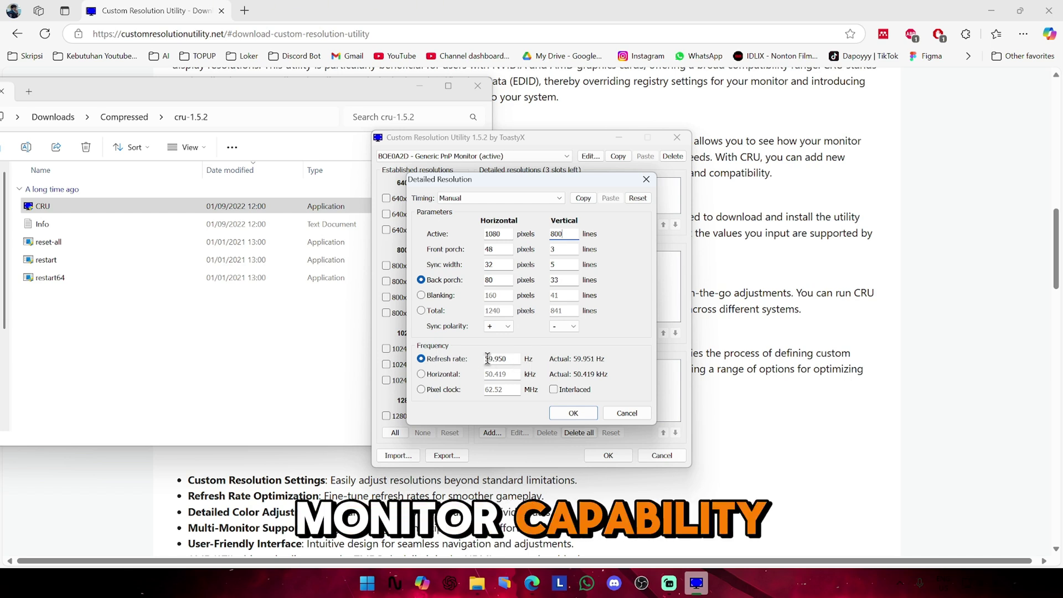
- Confirm the 2560x1080 @ 165.001 Hz resolution, save CRU, and run restart64.exe
left_click(573, 413)
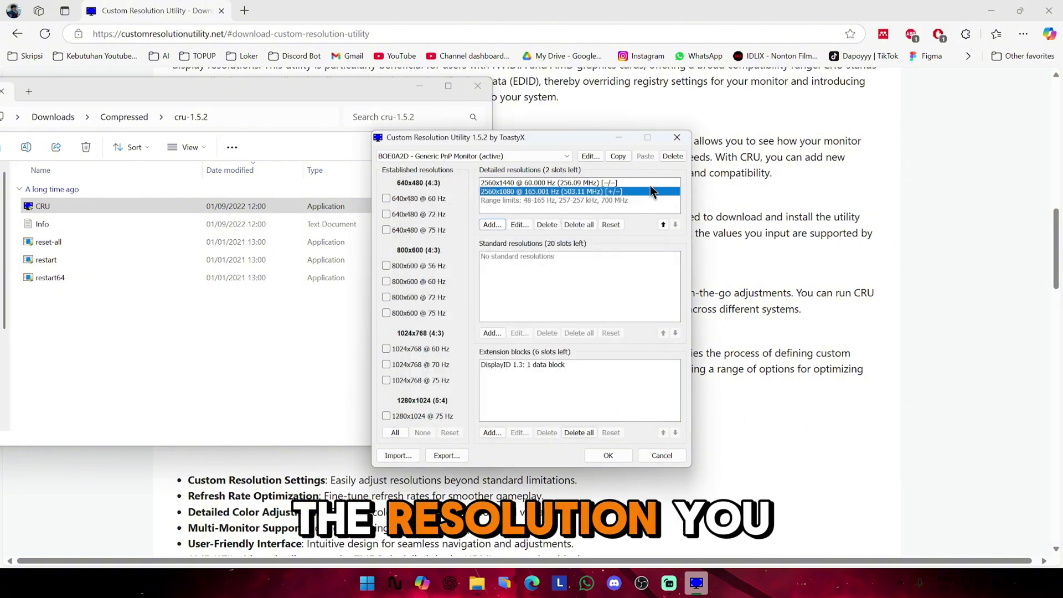
left_click(540, 192)
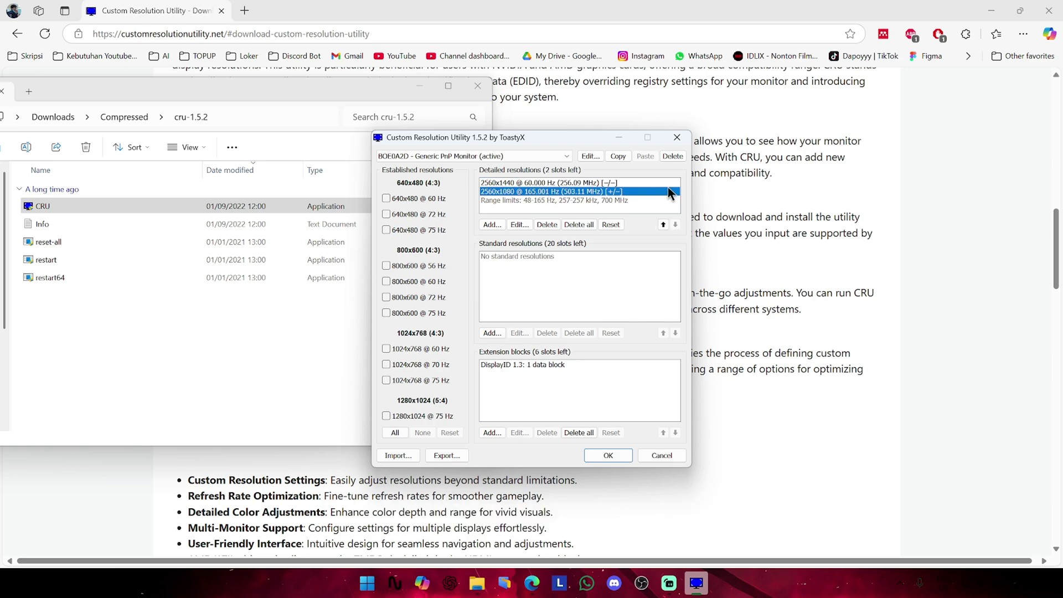
left_click(608, 454)
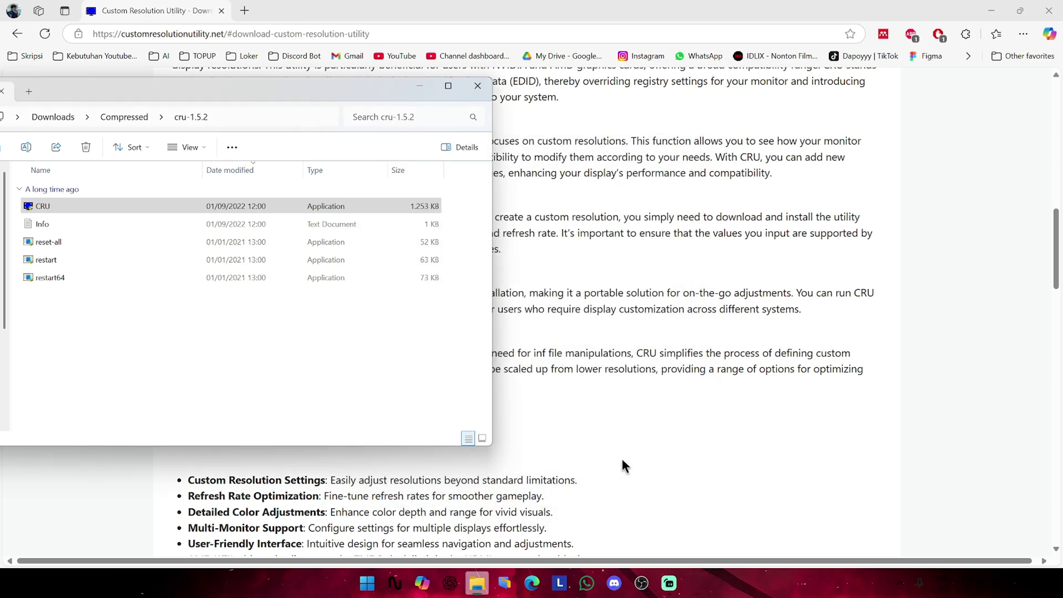
double_click(82, 277)
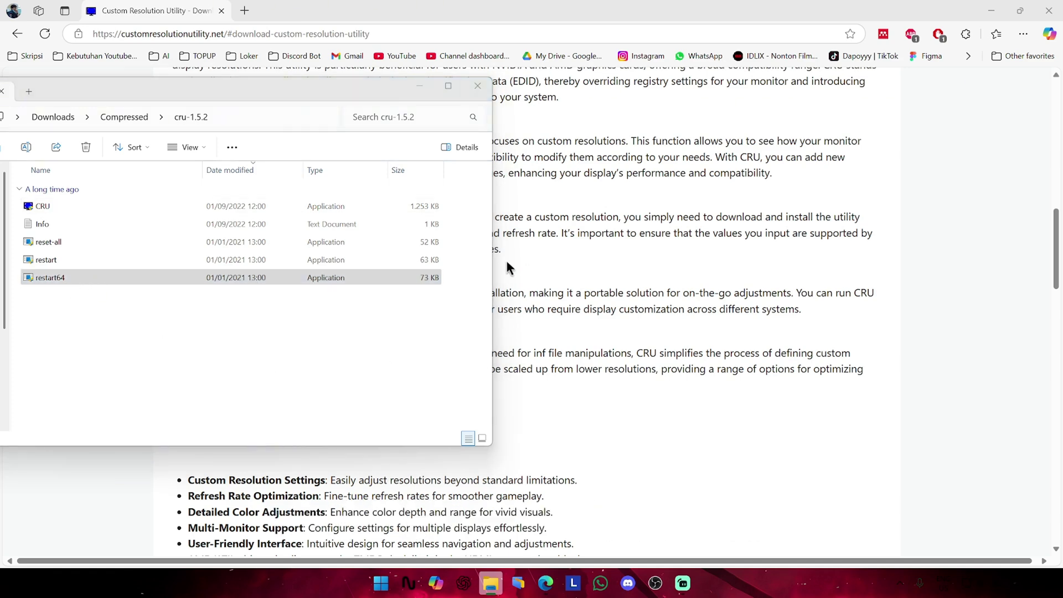
- Relaunch AlbionLauncher and open its Graphics Resolution dropdown to select 2560 x 1080
key("super")
left_click(614, 218)
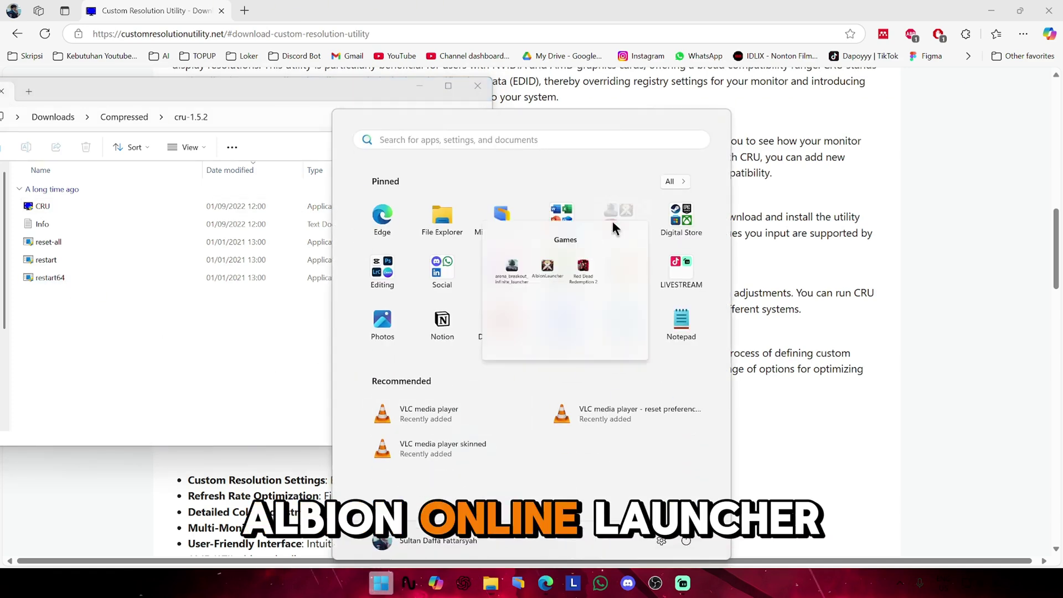
left_click(547, 268)
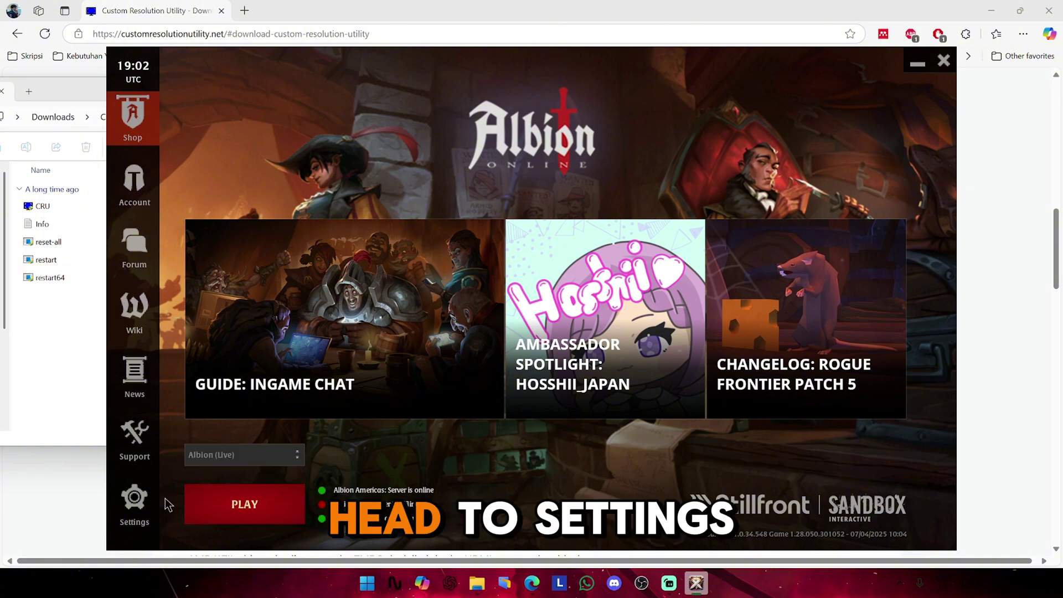
left_click(133, 497)
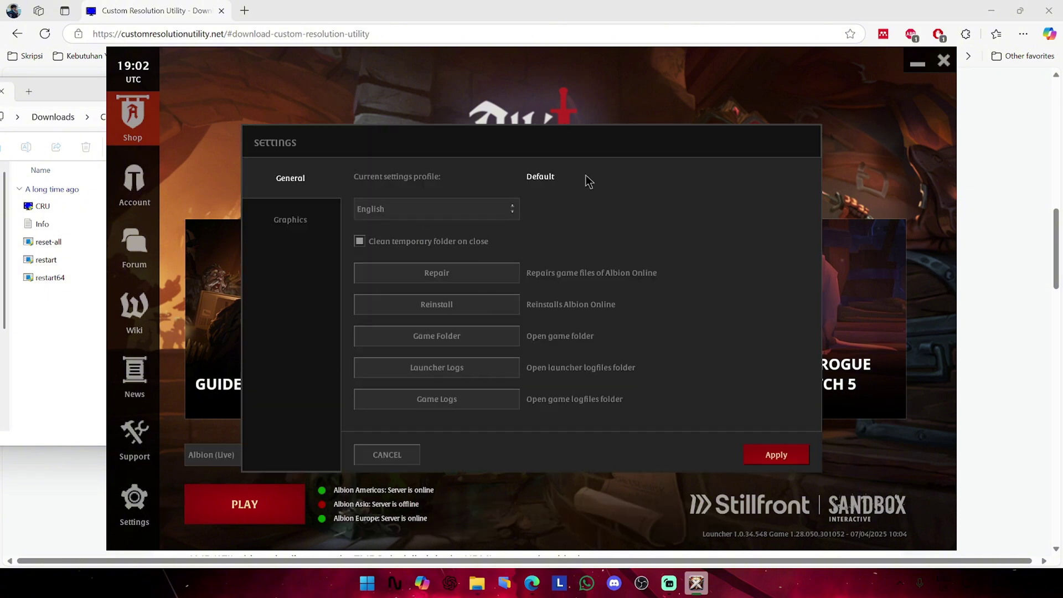
left_click(302, 222)
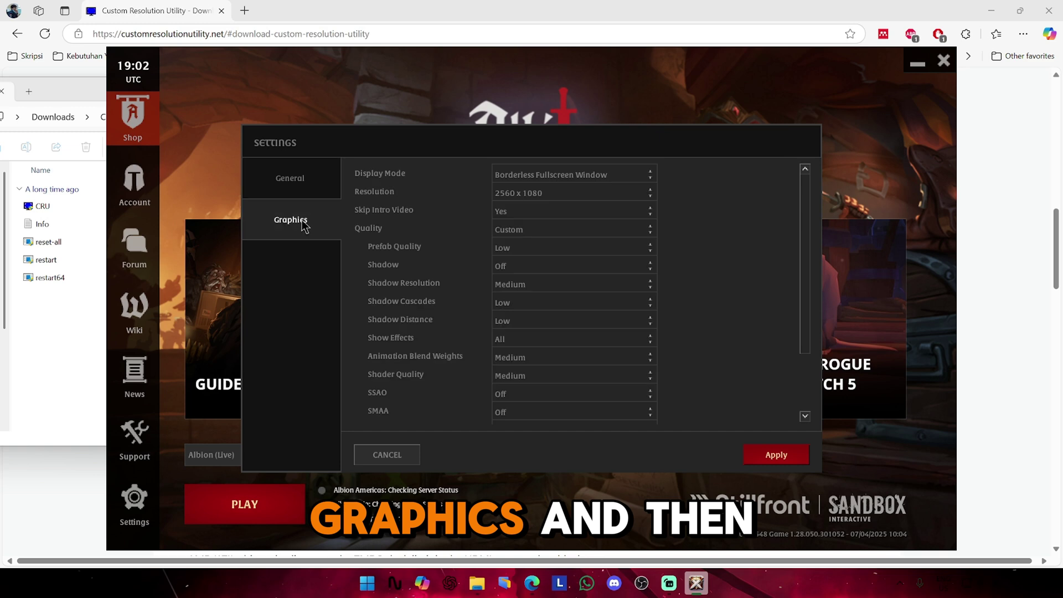
left_click(557, 201)
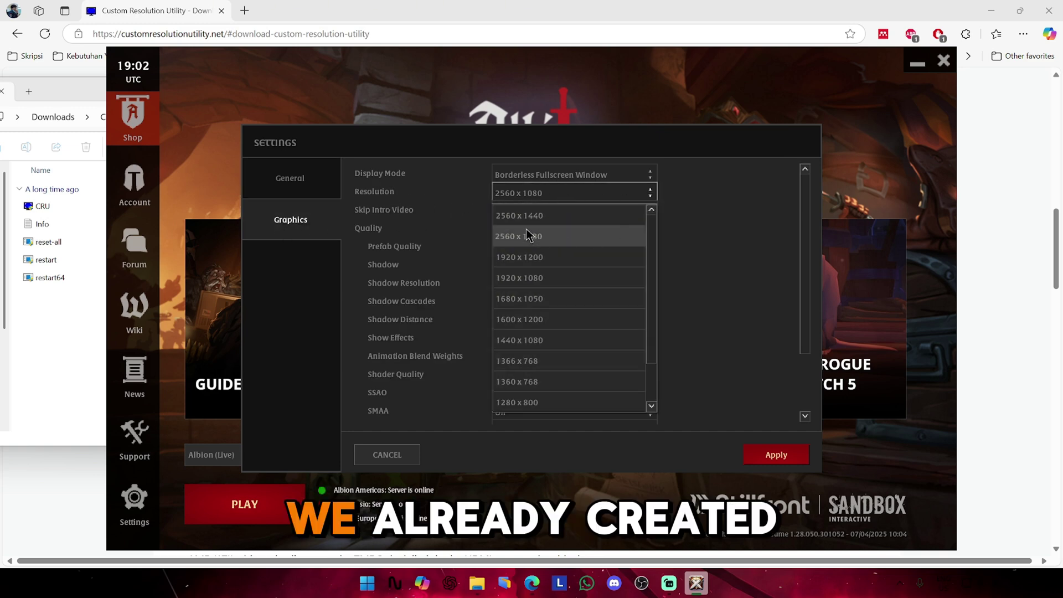